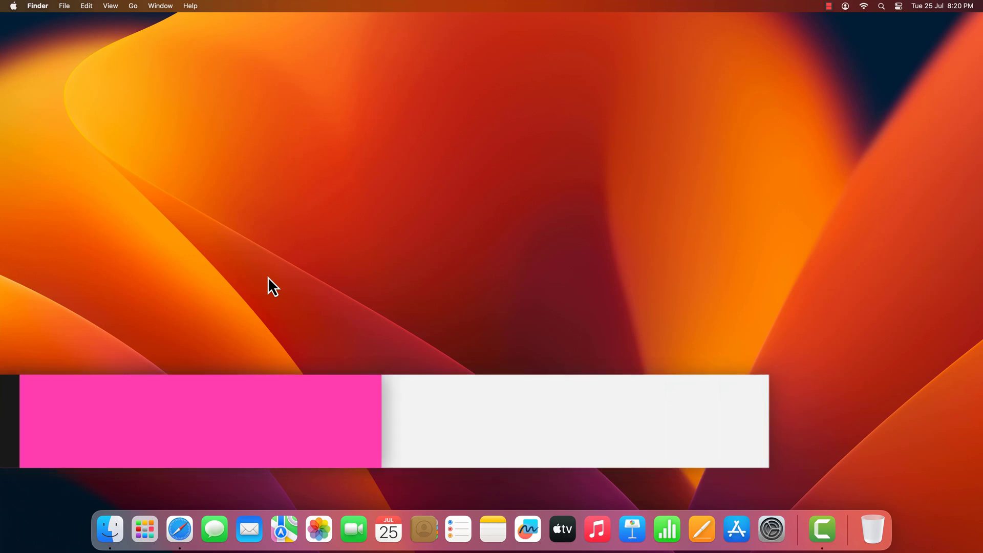
# - Open Safari, search Google for "parallels desktop", and open the official Parallels Desktop 18 for Mac site
pyautogui.click(183, 515)
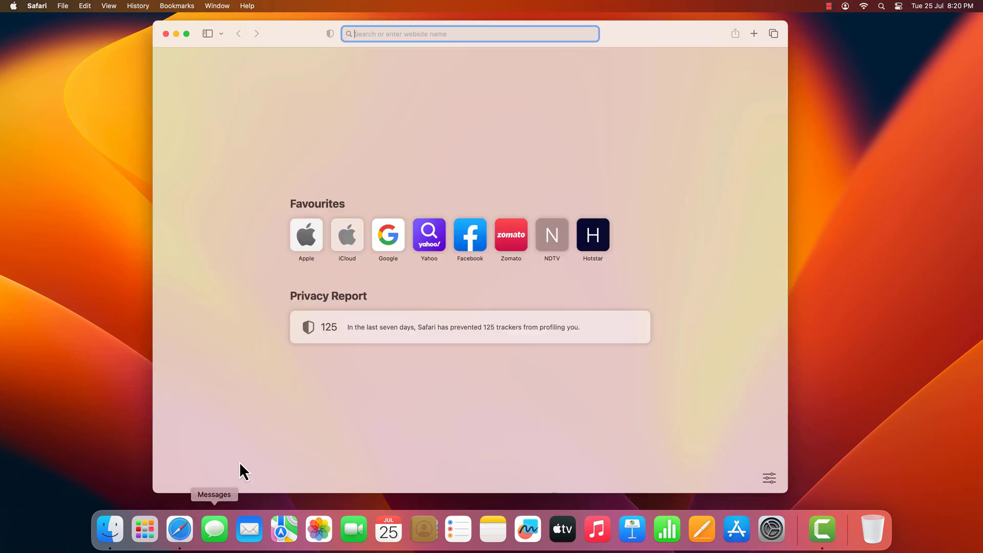
pyautogui.click(393, 246)
pyautogui.write('para')
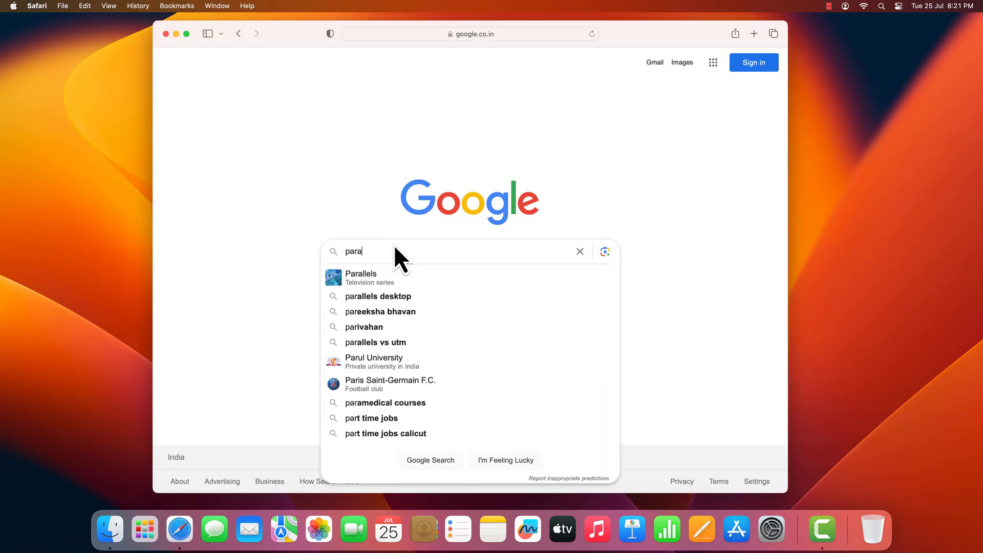
pyautogui.write('llels desktop')
pyautogui.press('Return')
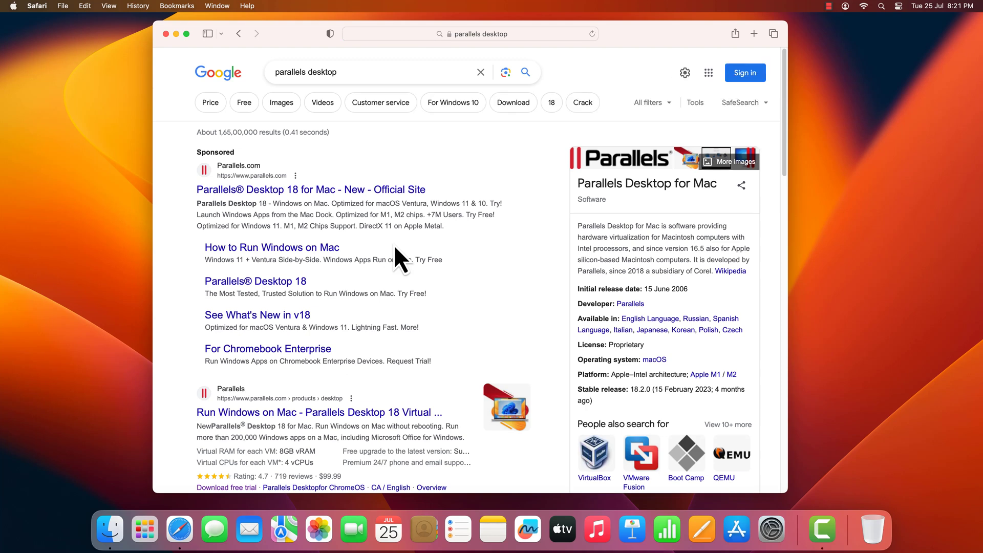
pyautogui.click(295, 193)
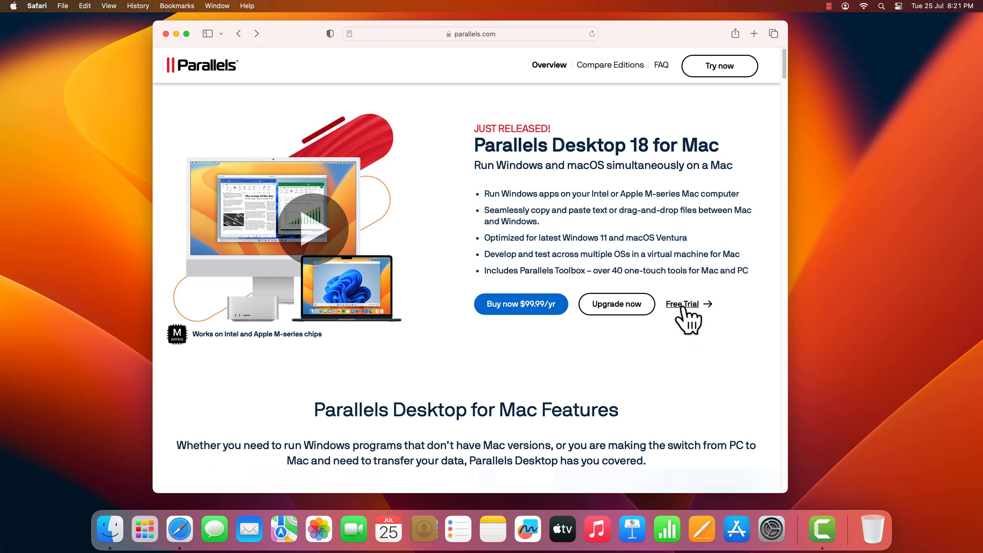
pyautogui.click(683, 308)
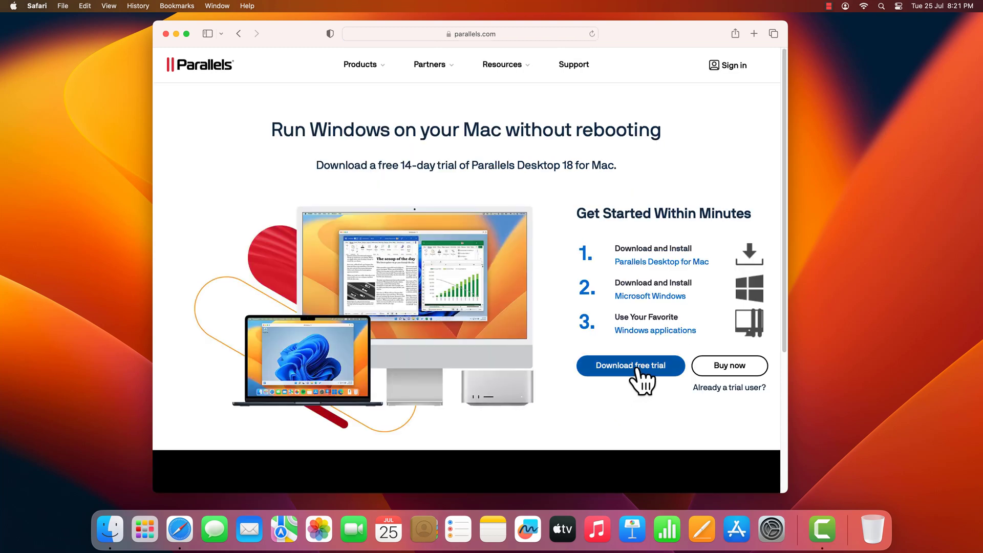
pyautogui.click(637, 367)
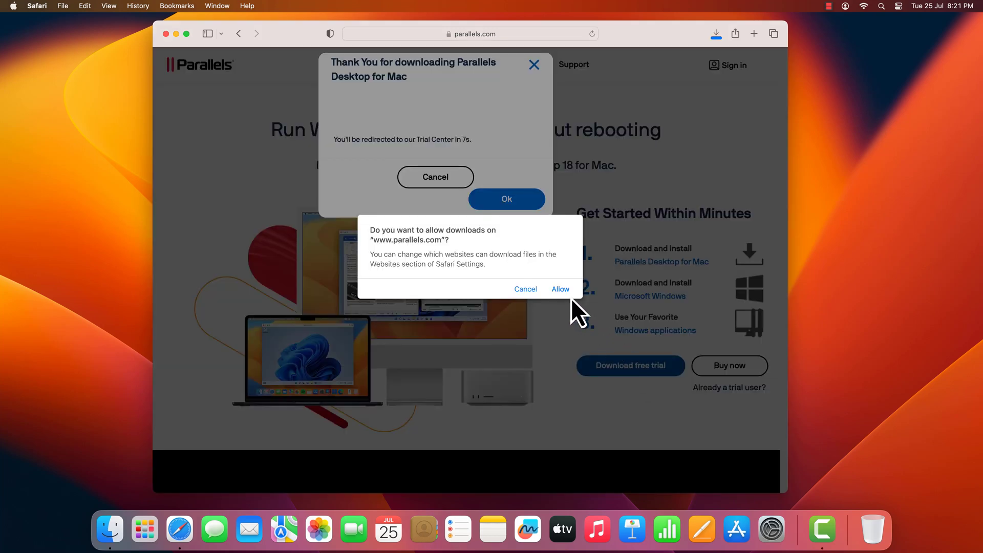
pyautogui.click(561, 290)
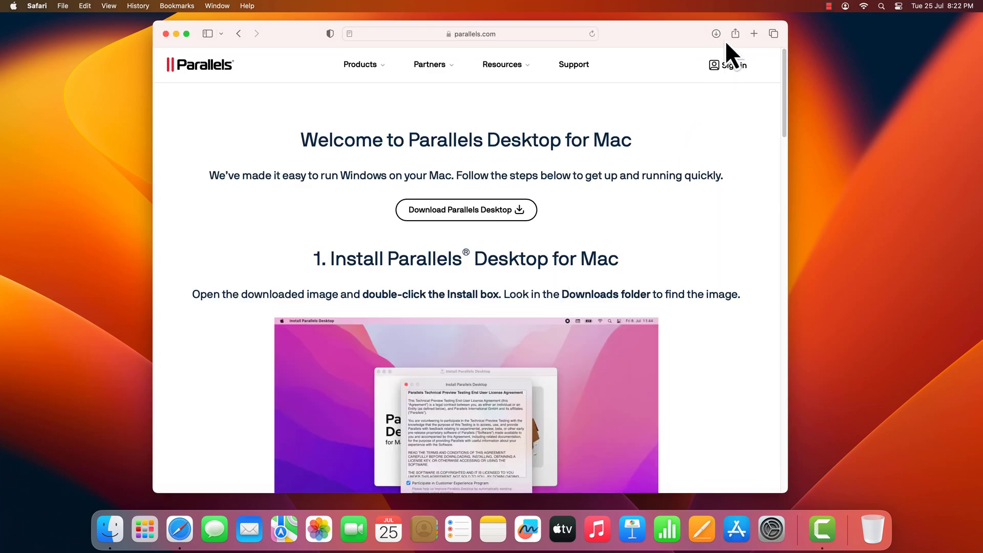
# - Open the downloaded Install Parallels Desktop.dmg disk image and minimise the browser window
pyautogui.click(719, 38)
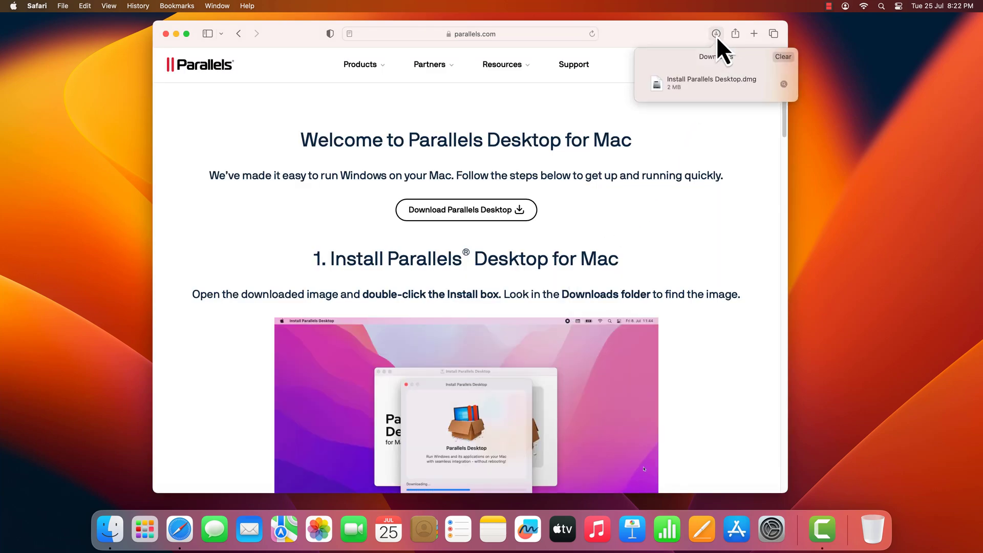
pyautogui.click(684, 85)
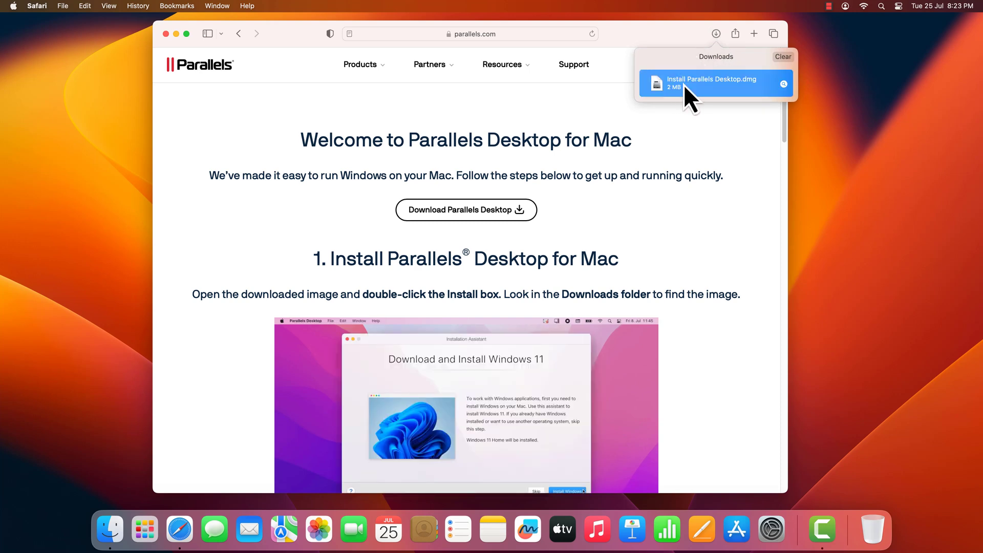
pyautogui.doubleClick(684, 85)
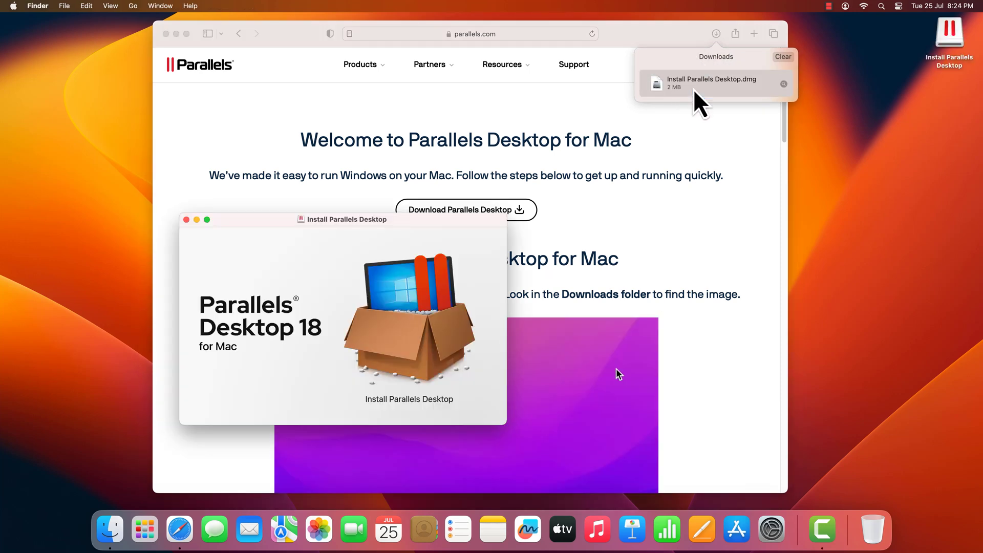
pyautogui.click(176, 34)
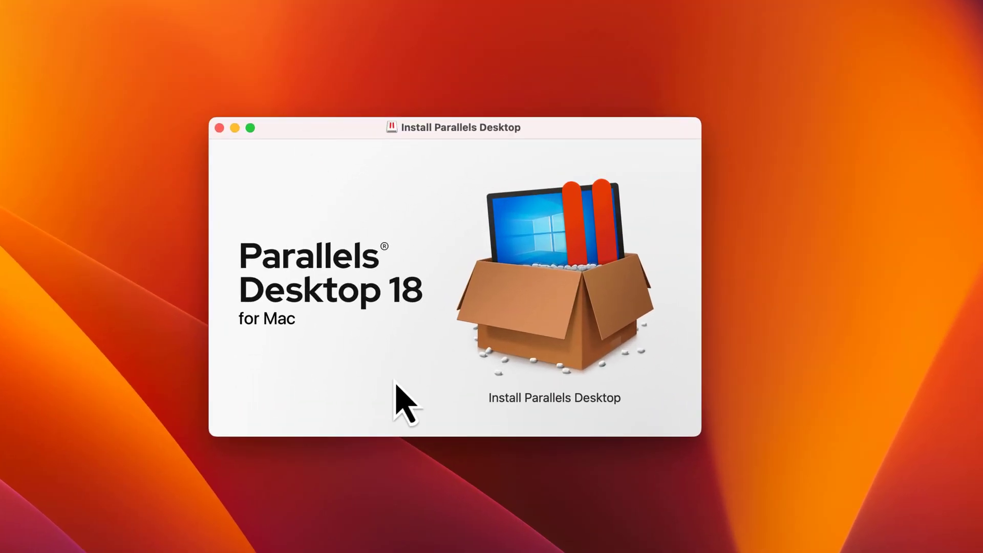
# - Launch the Install Parallels Desktop app from the disk image and allow it to access the Downloads folder
pyautogui.doubleClick(572, 334)
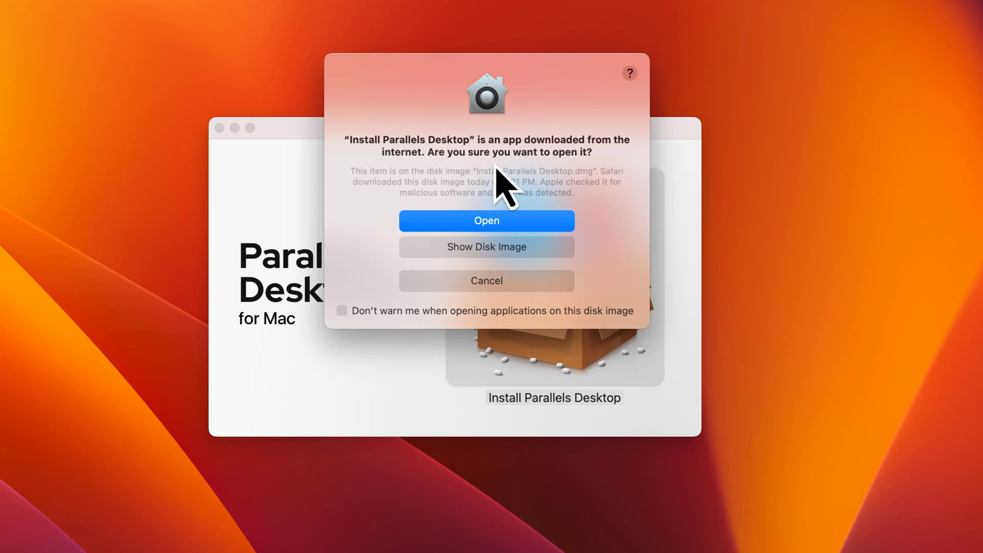
pyautogui.click(496, 224)
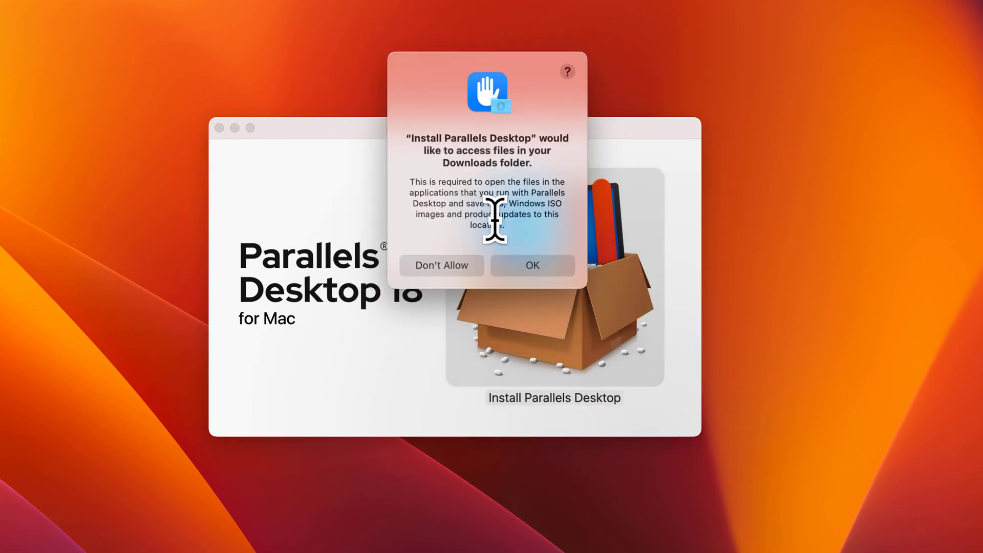
pyautogui.click(513, 264)
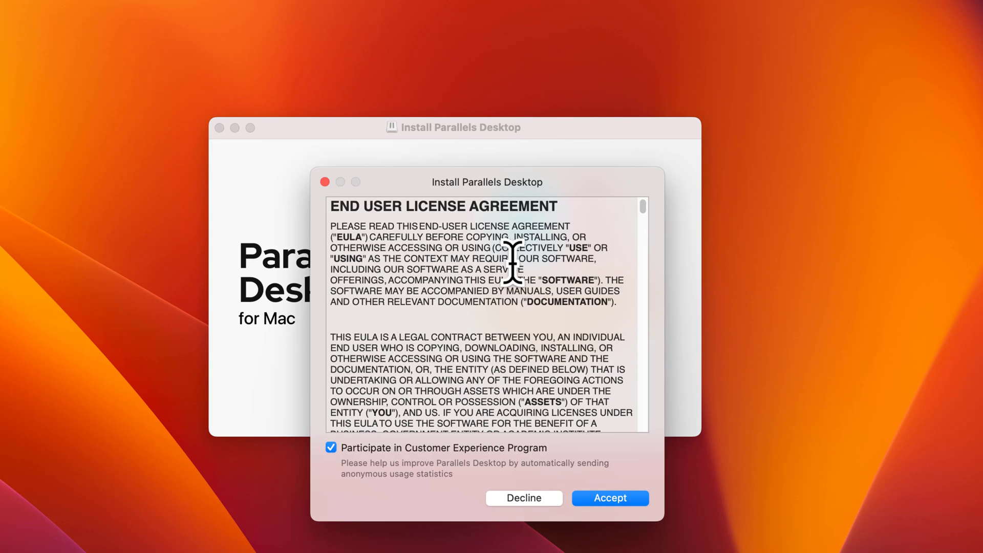
# - Accept the license agreement without joining the Customer Experience Program, and authorise the installation with the administrator password
pyautogui.click(334, 453)
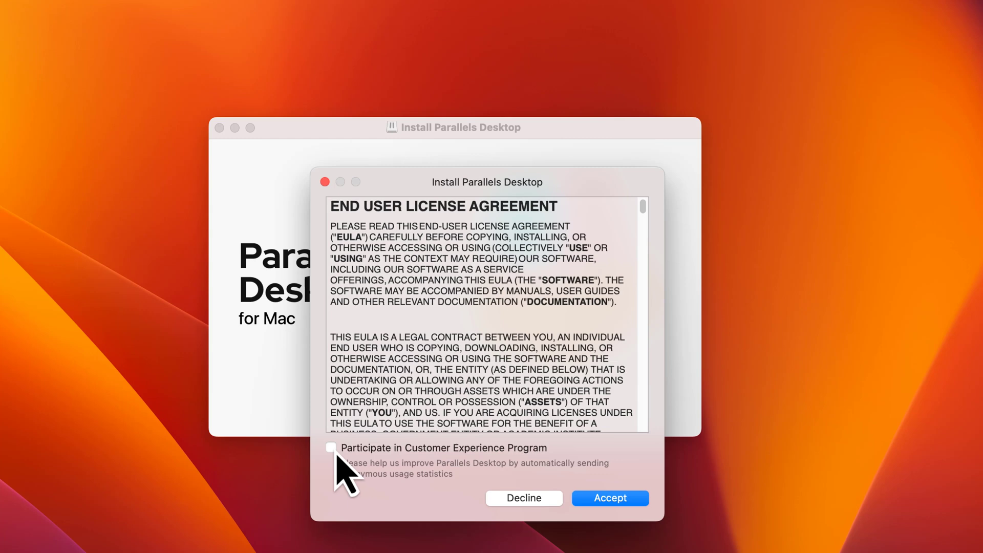
pyautogui.click(609, 498)
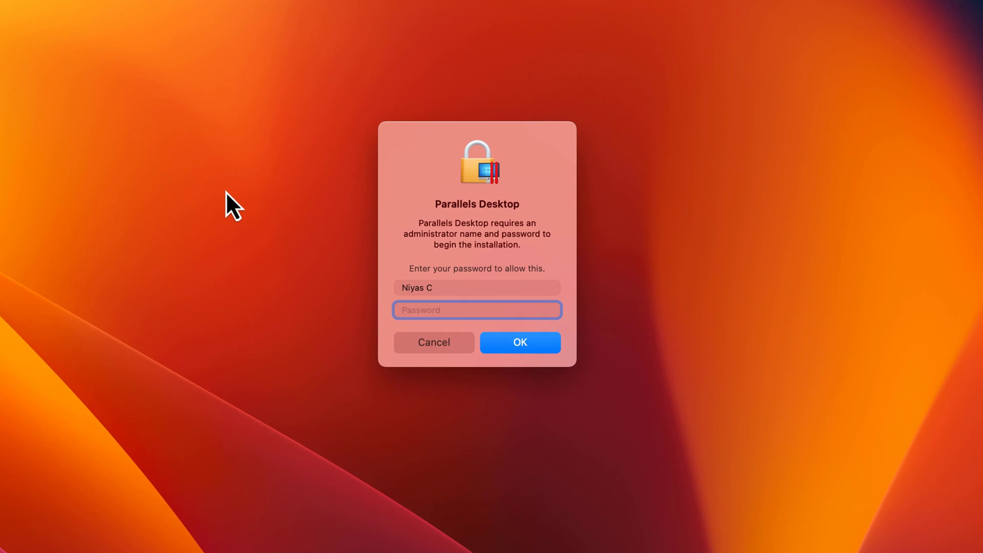
pyautogui.write('••••••••••')
pyautogui.click(530, 343)
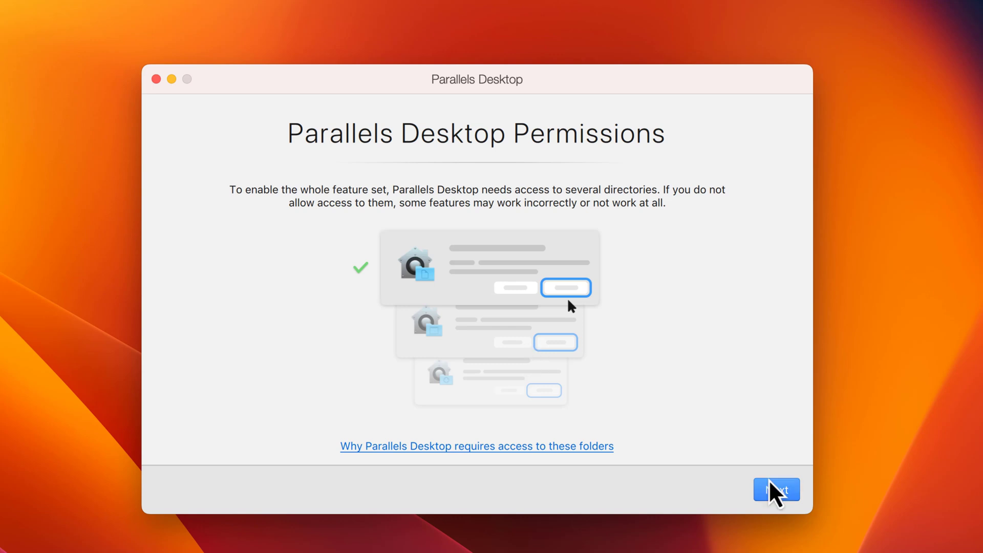
# - Grant Parallels Desktop access to the Desktop, Documents and Downloads folders and finish the permissions setup
pyautogui.click(782, 491)
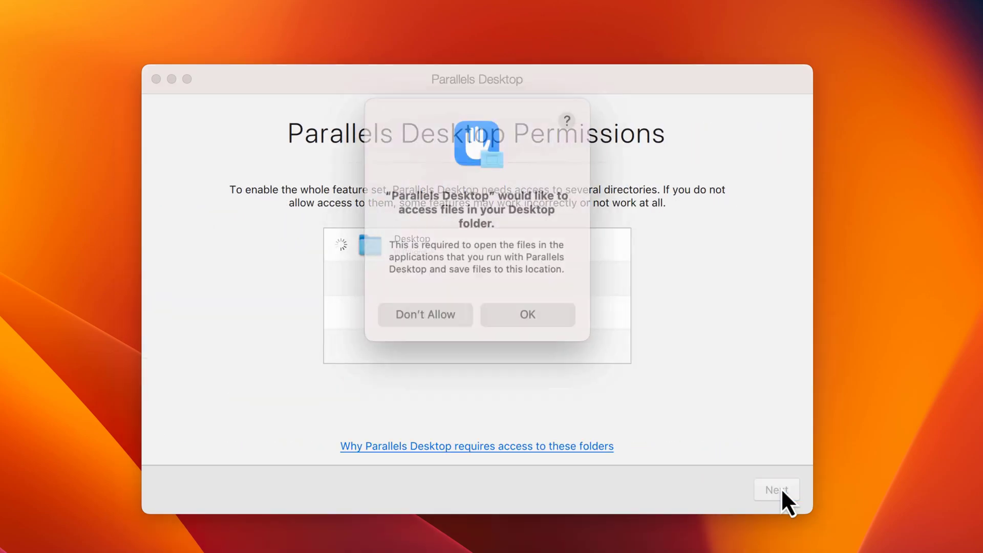
pyautogui.click(551, 306)
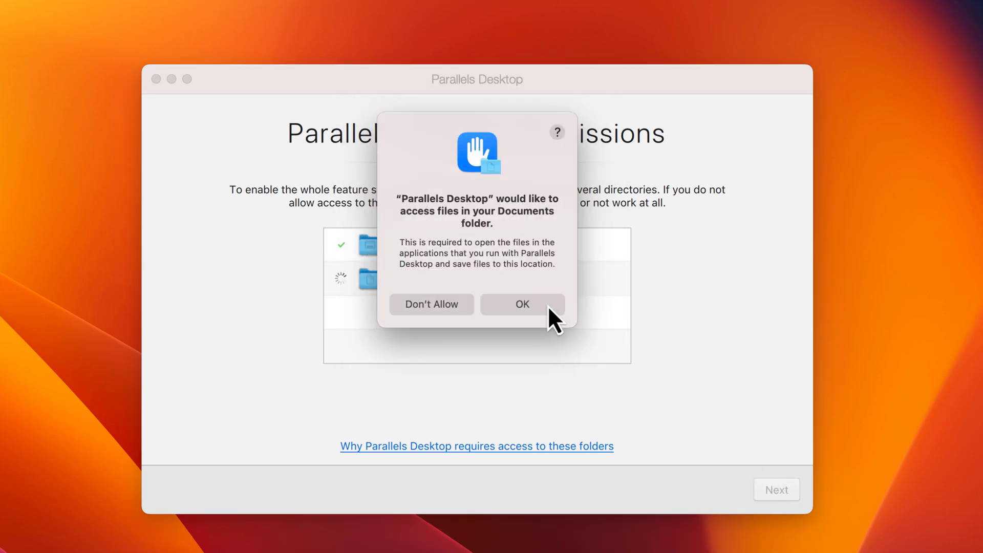
pyautogui.click(548, 305)
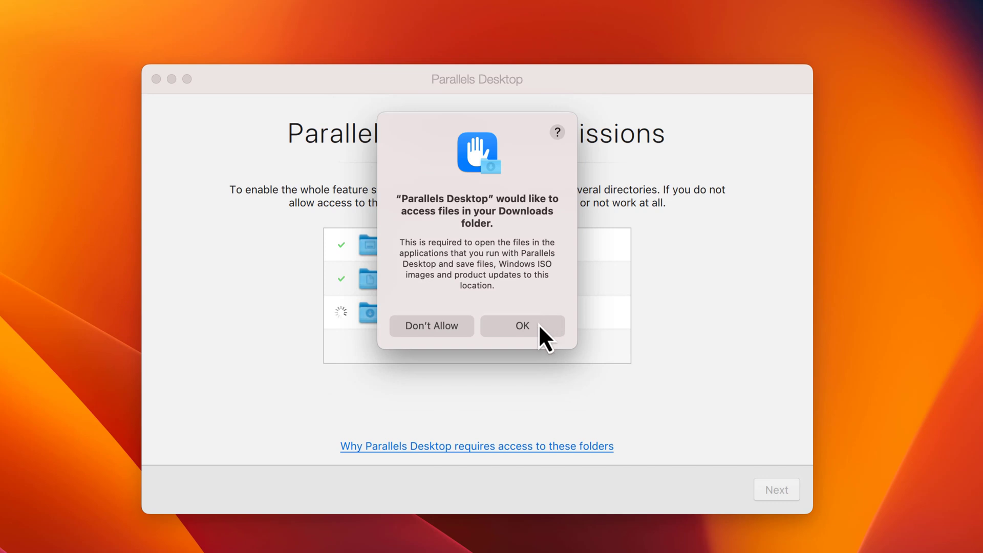
pyautogui.click(537, 326)
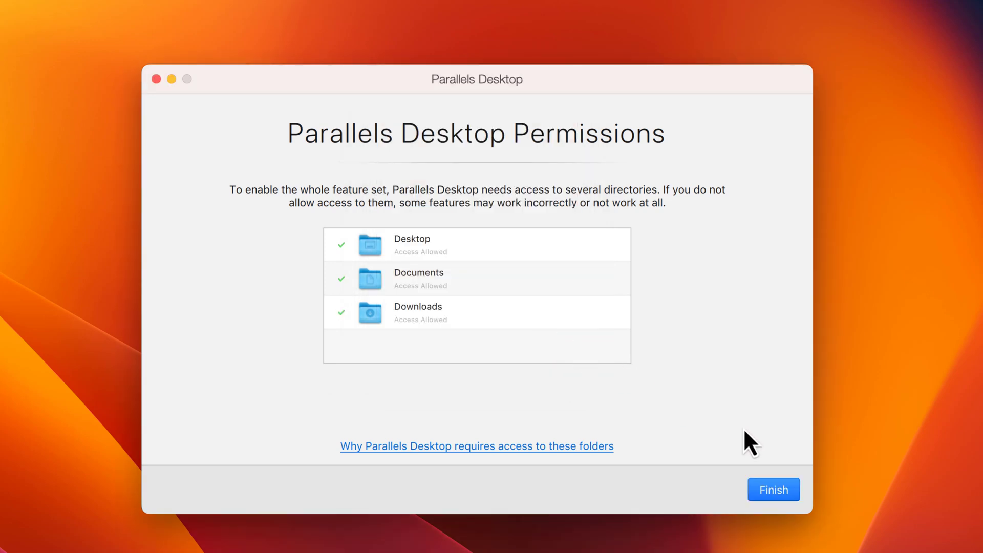
pyautogui.click(767, 482)
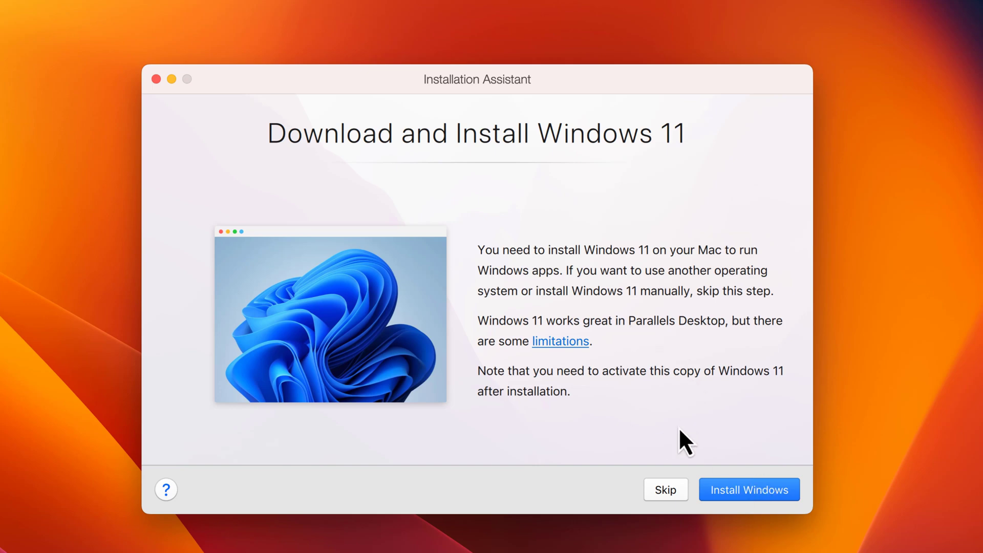
# - Skip to the Create New options, install Windows 11 using Get Windows 11 from Microsoft, and continue once installation completes
pyautogui.click(666, 489)
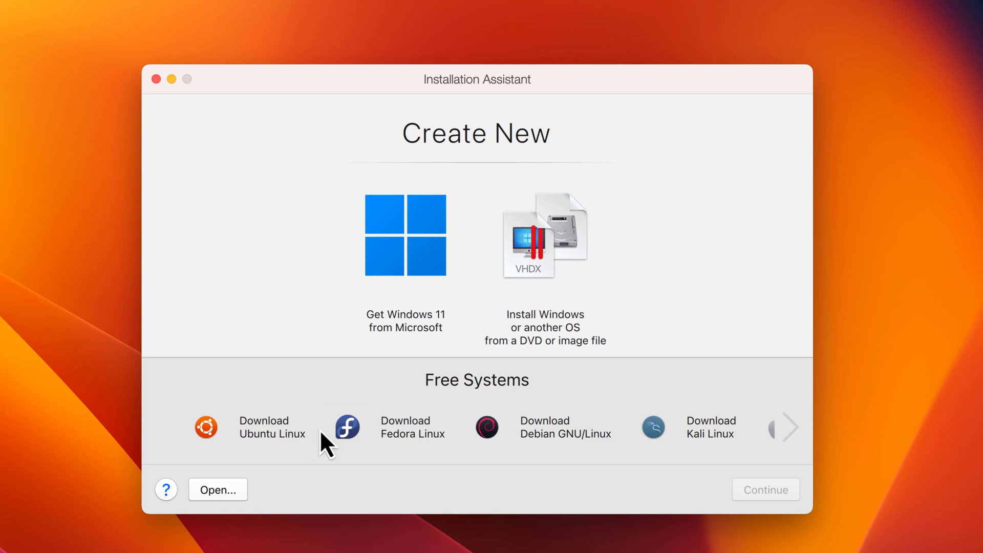
pyautogui.click(790, 428)
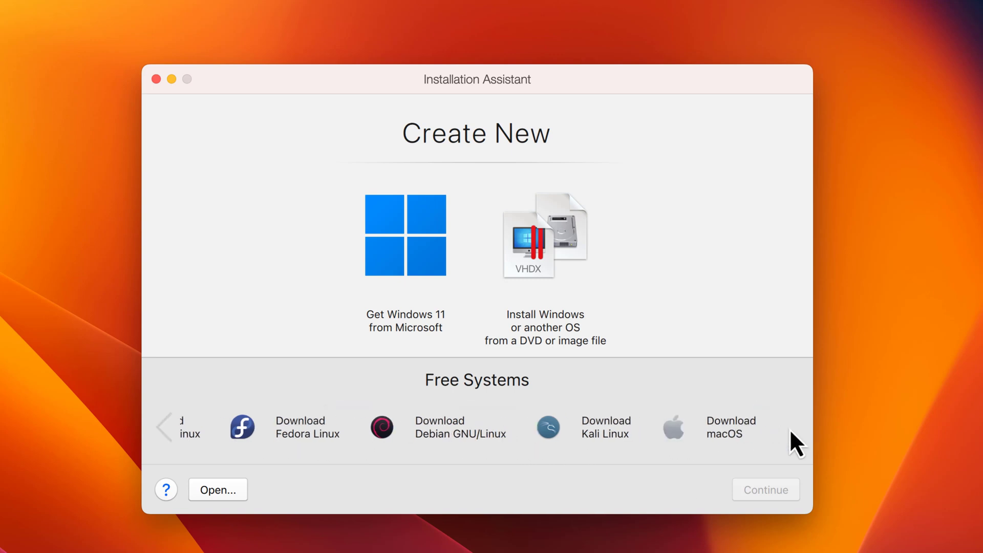
pyautogui.click(170, 434)
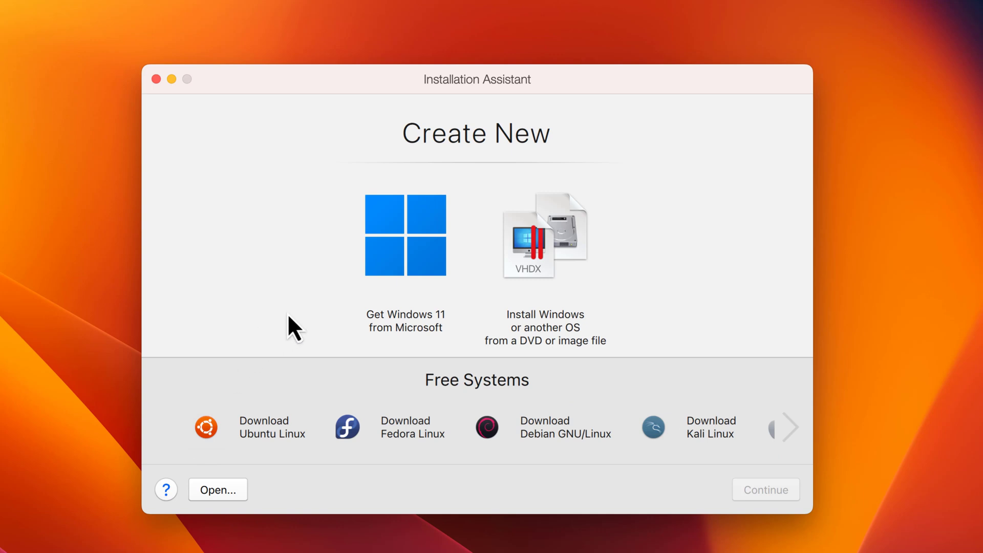
pyautogui.click(407, 263)
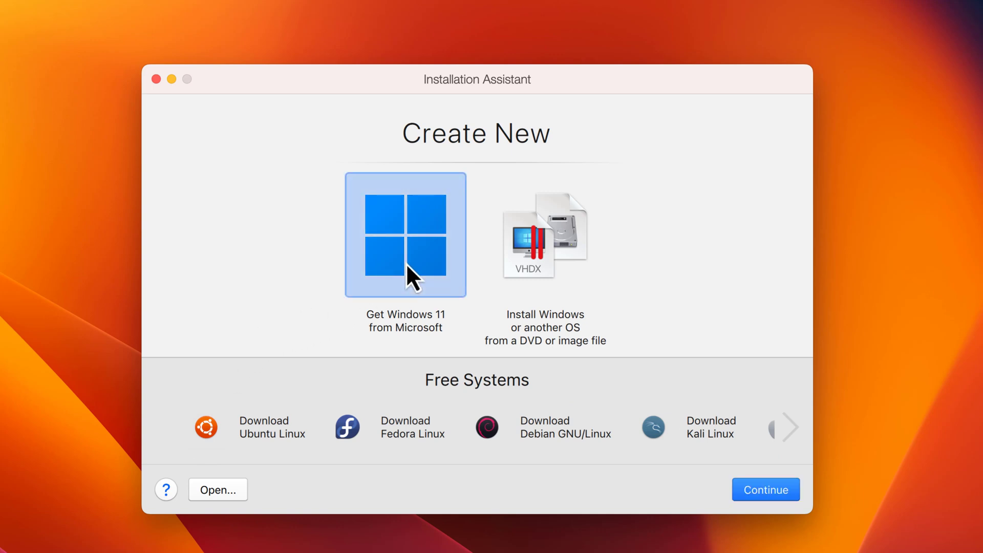
pyautogui.click(753, 485)
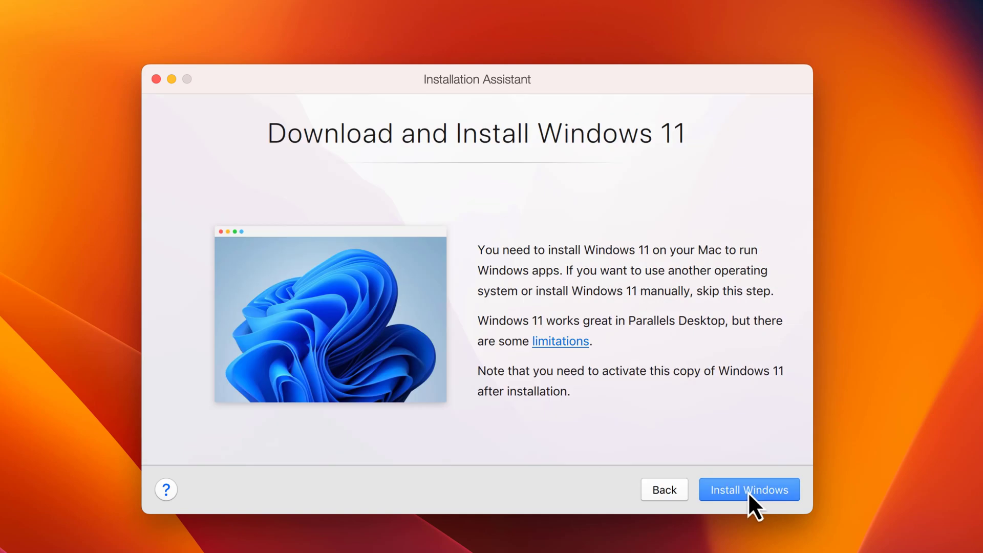
pyautogui.click(766, 492)
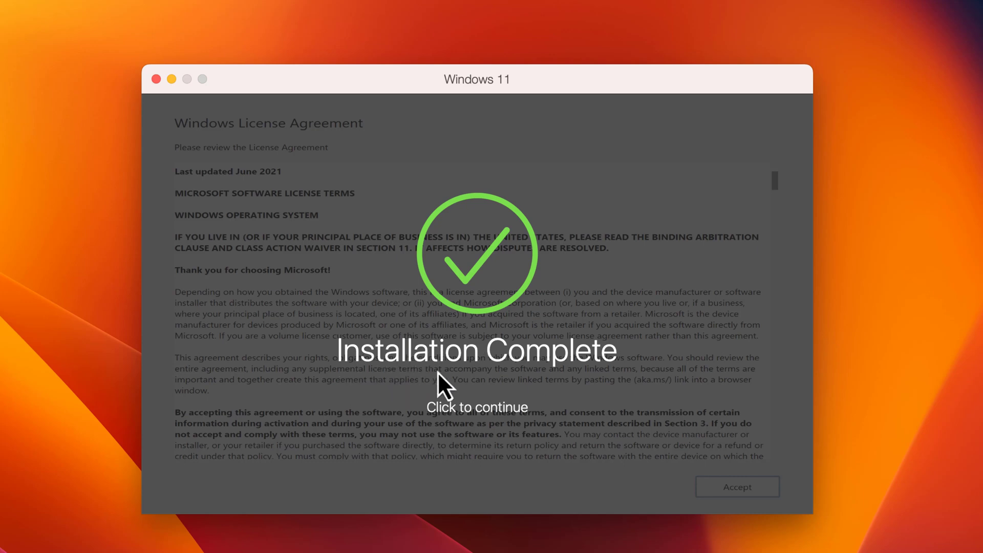
pyautogui.click(503, 412)
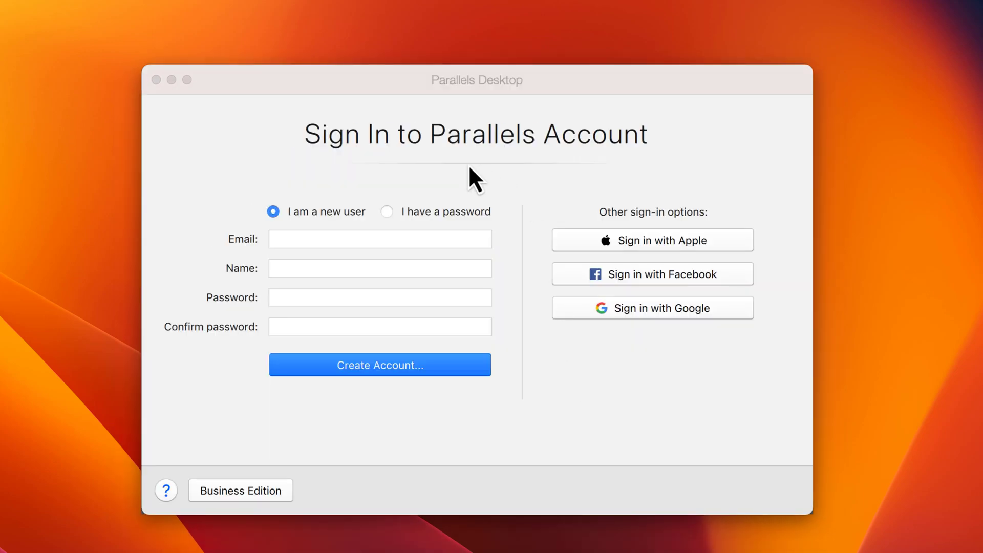
# - Create a Parallels account as a new user, filling in the e-mail, name, password and password confirmation
pyautogui.click(381, 215)
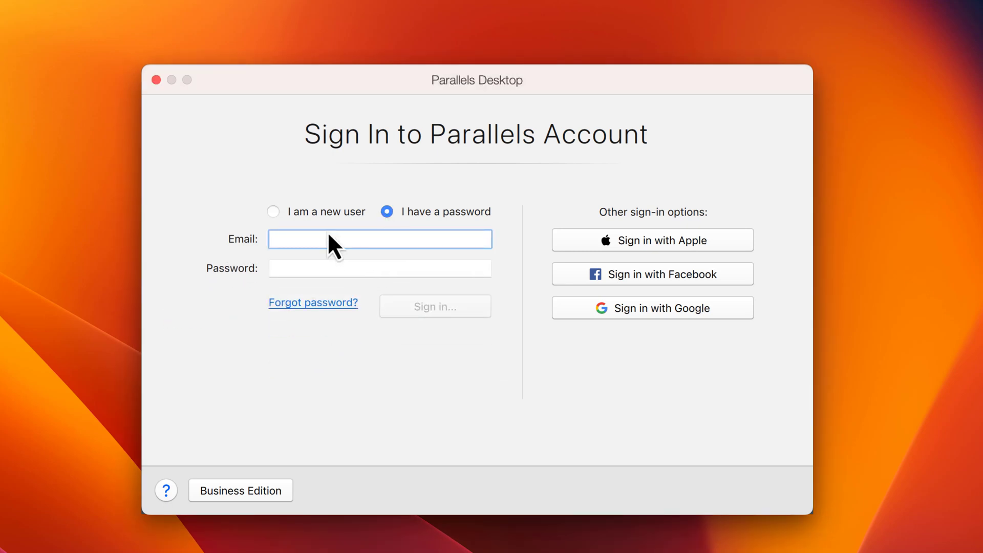
pyautogui.click(276, 214)
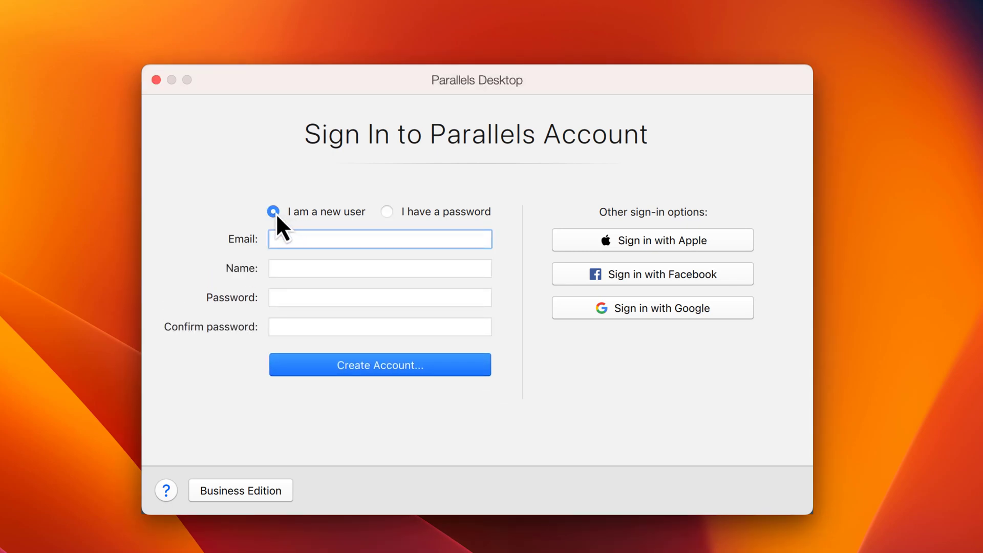
pyautogui.click(284, 239)
pyautogui.click(291, 266)
pyautogui.write('TECH')
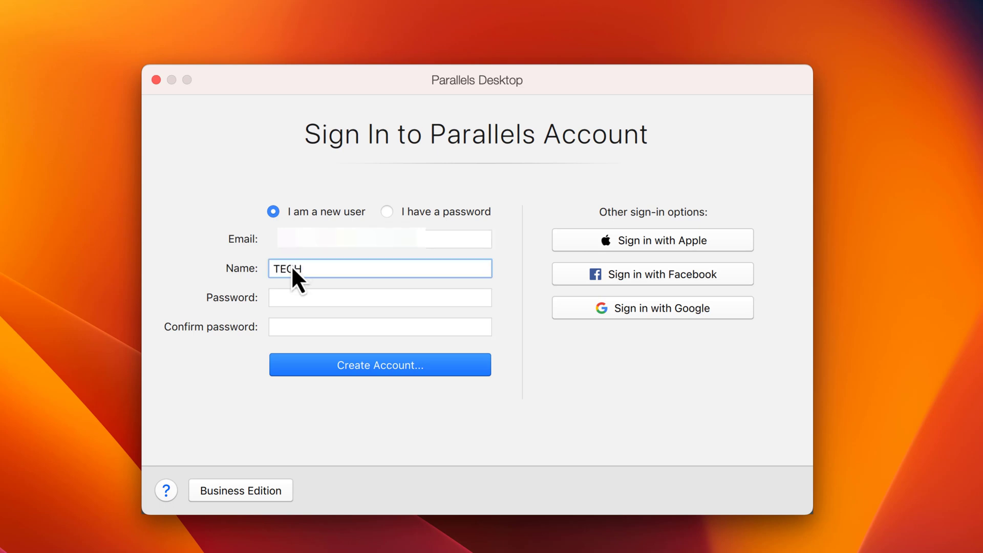
pyautogui.write('ZAIN')
pyautogui.click(405, 301)
pyautogui.write('•••••••••')
pyautogui.click(400, 328)
pyautogui.write('•••••••••')
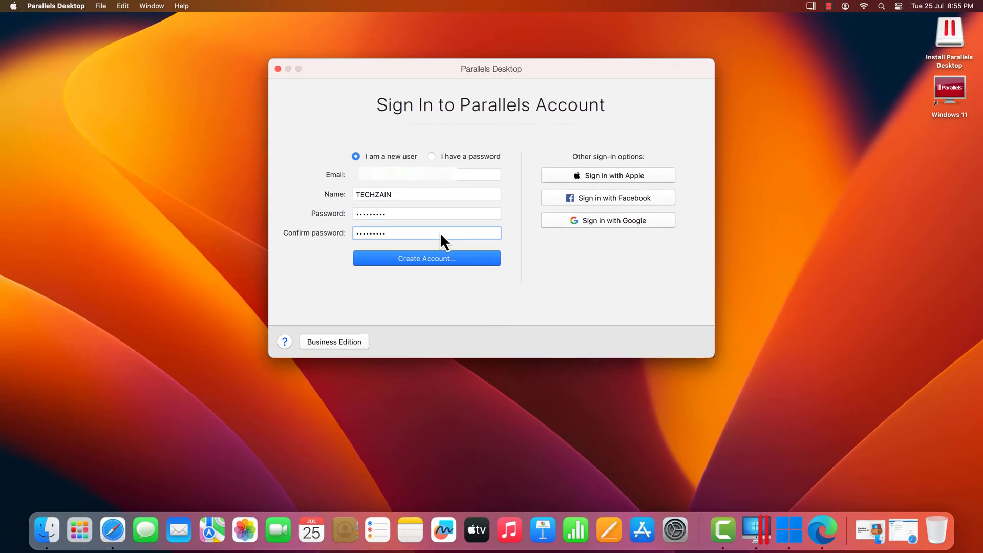
pyautogui.click(446, 261)
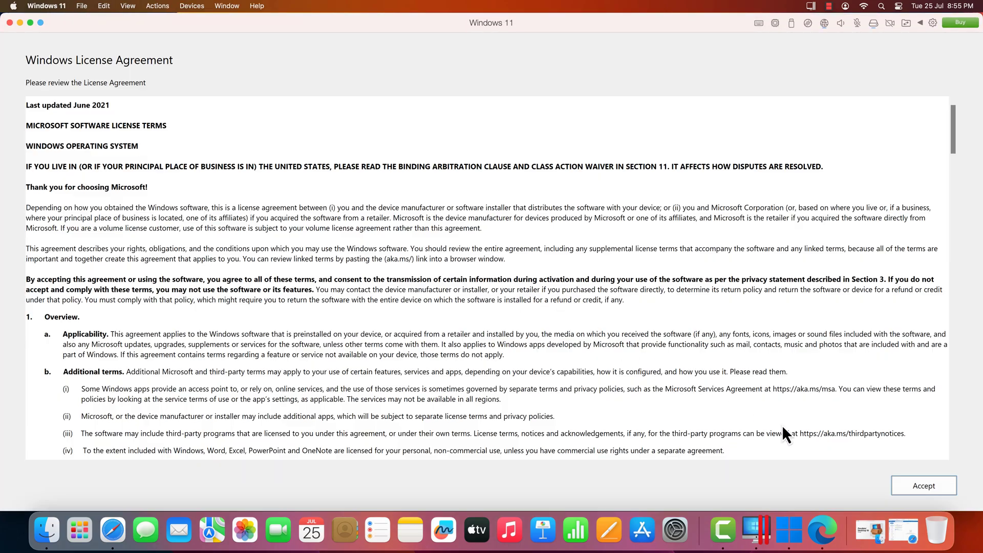
# - Accept the Windows License Agreement in the Windows 11 virtual machine
pyautogui.click(908, 491)
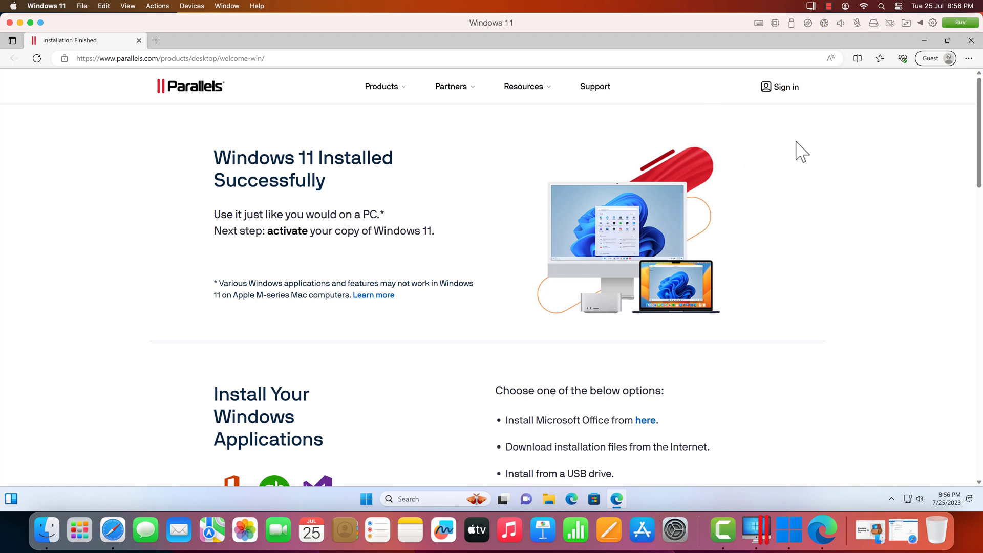
# - Close the browser showing the Windows 11 installation welcome page and briefly view the pinned Windows apps in Start
pyautogui.click(971, 41)
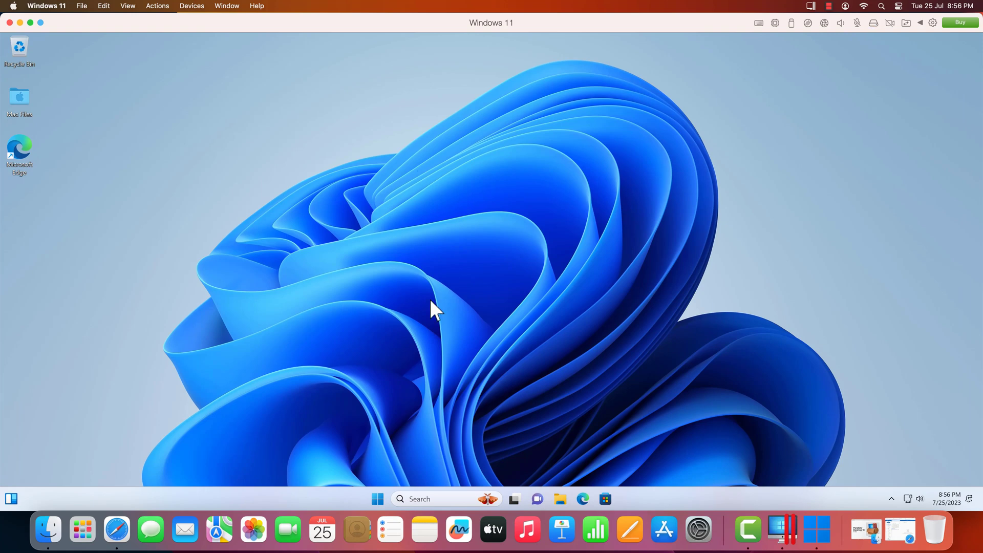
pyautogui.click(379, 495)
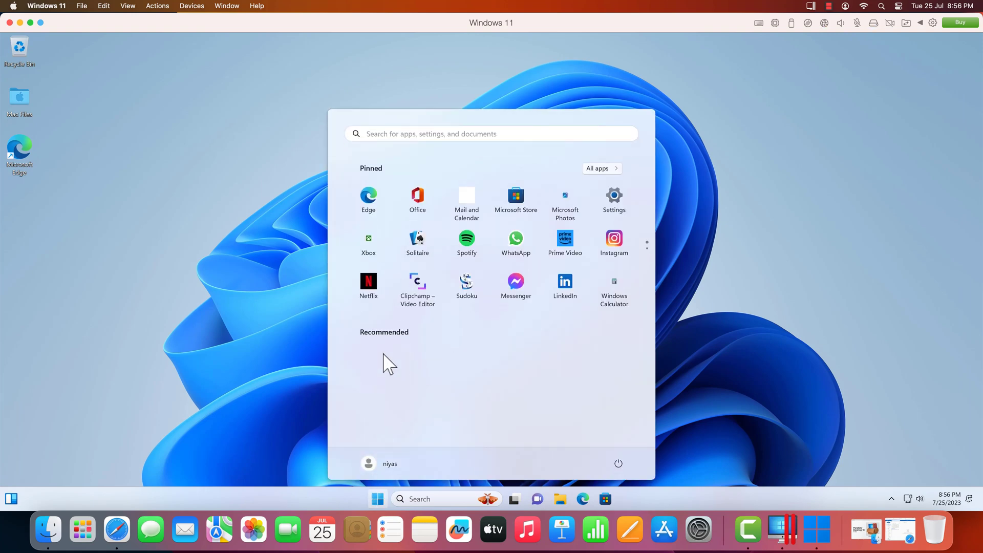
pyautogui.click(250, 304)
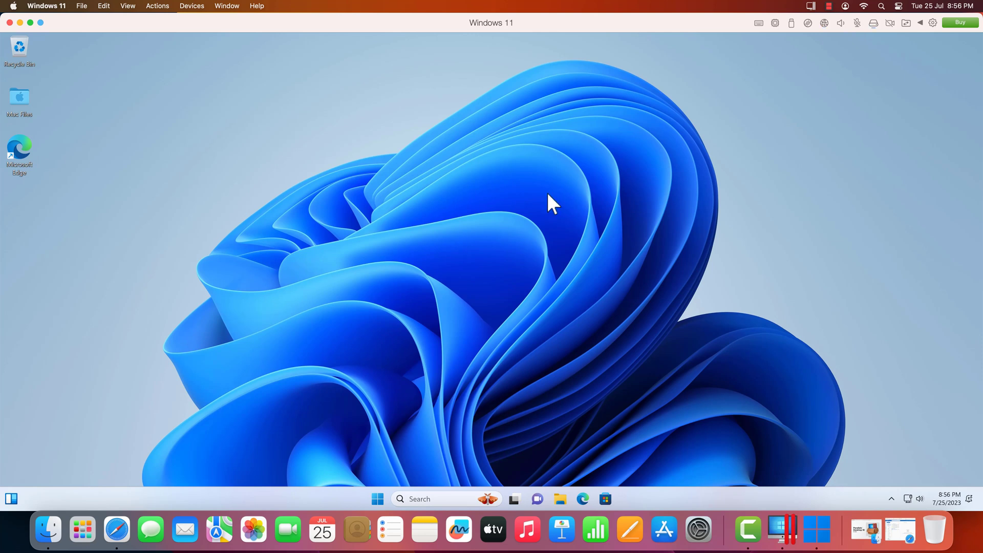
# - Open the Windows 11 virtual machine's configuration and review its Hardware and General settings
pyautogui.click(933, 23)
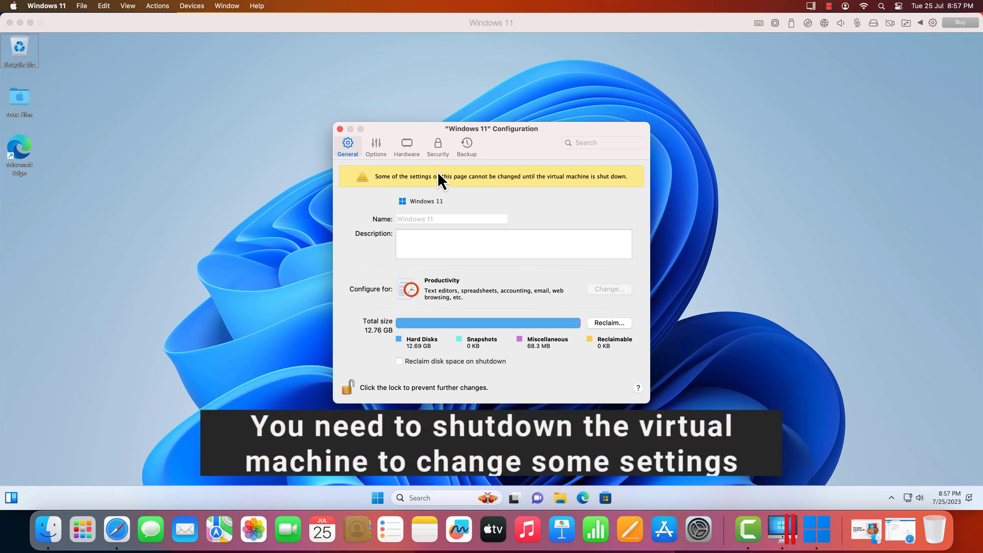
pyautogui.click(404, 153)
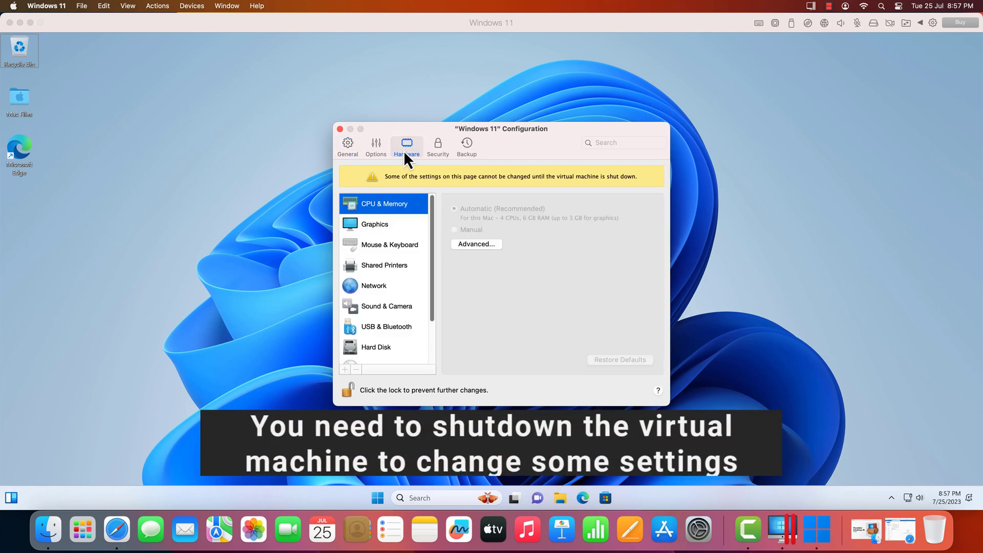
pyautogui.click(355, 153)
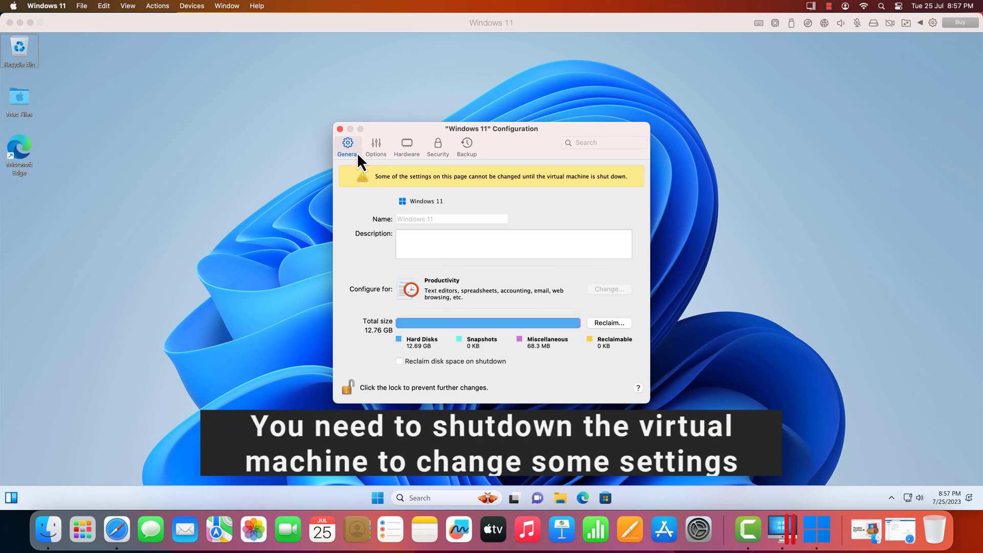